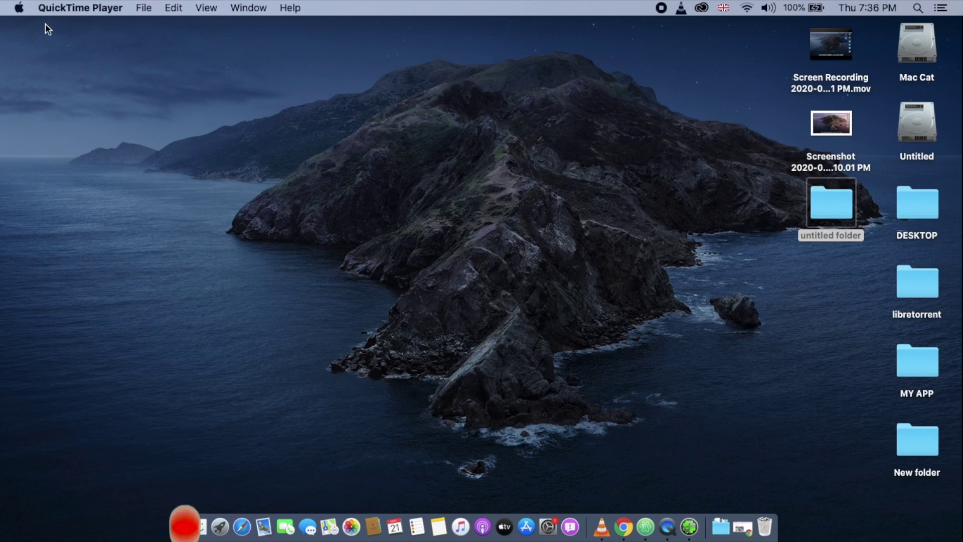
- Check the Mac's system overview in About This Mac and its Wi-Fi connection, then close the overview
{"action": "left_click", "coordinate": [23, 13]}
{"action": "left_click", "coordinate": [34, 29]}
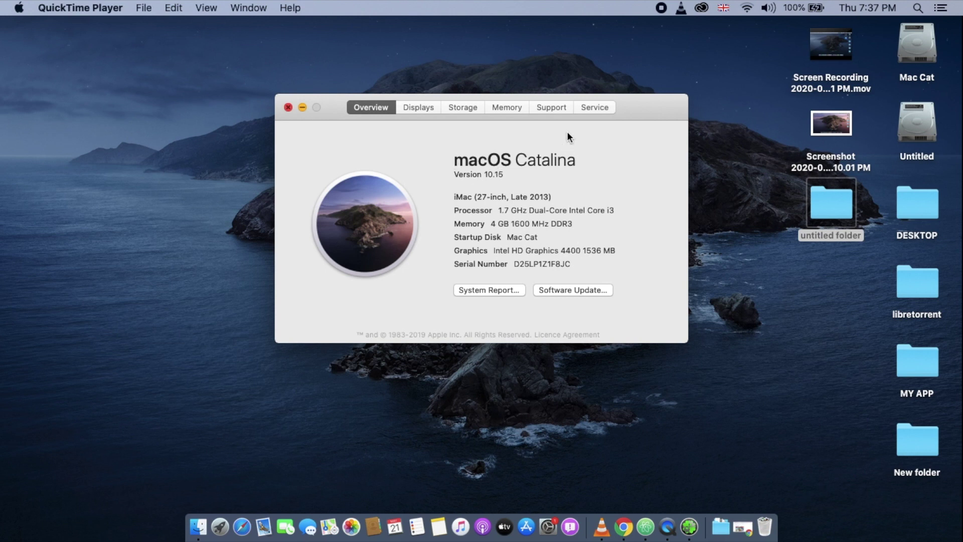
{"action": "left_click", "coordinate": [747, 8]}
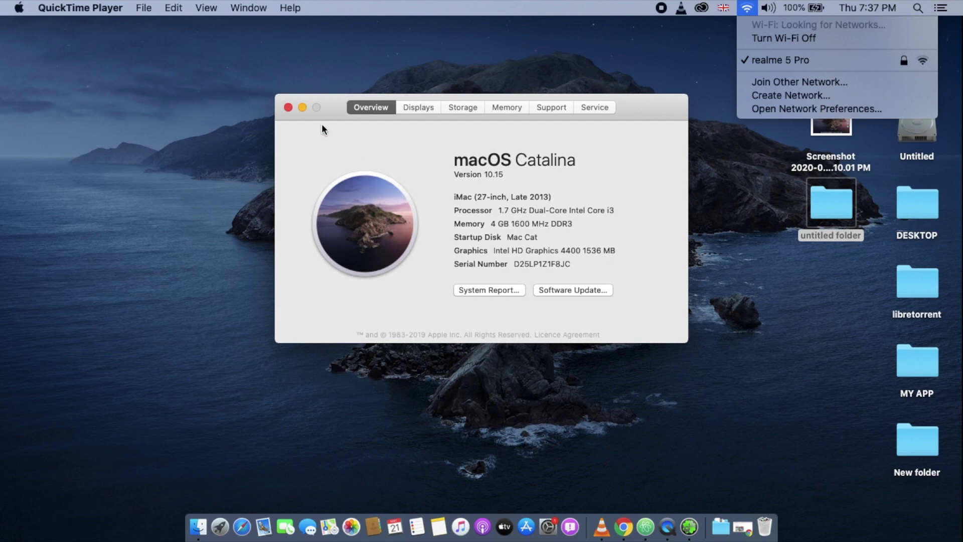
{"action": "left_click", "coordinate": [290, 108]}
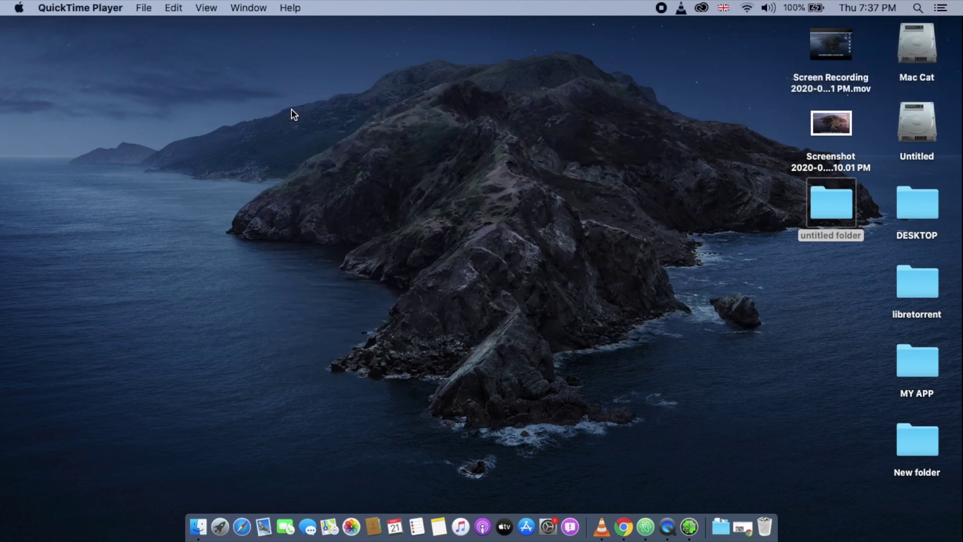
- Launch Clover Configurator and show its Mount EFI tool
{"action": "left_click", "coordinate": [219, 527]}
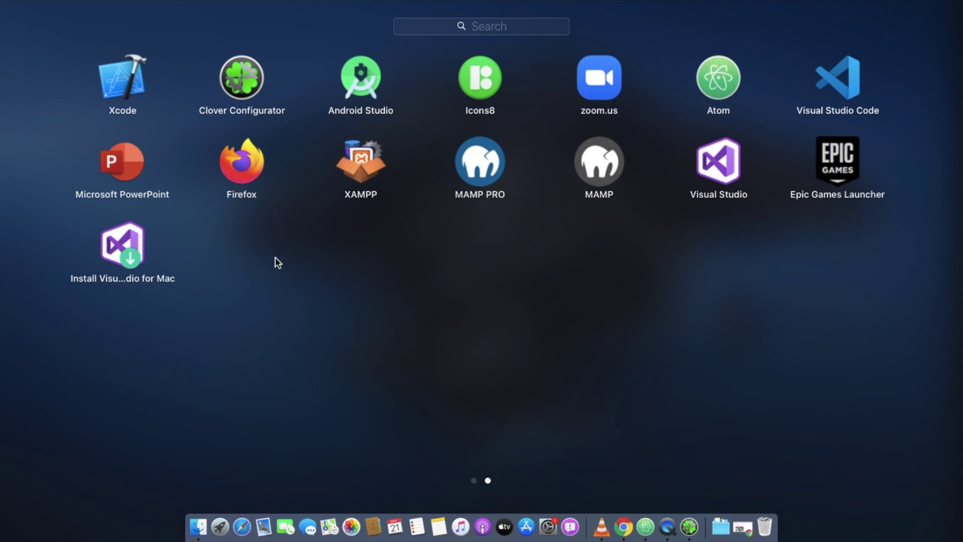
{"action": "left_click", "coordinate": [243, 78]}
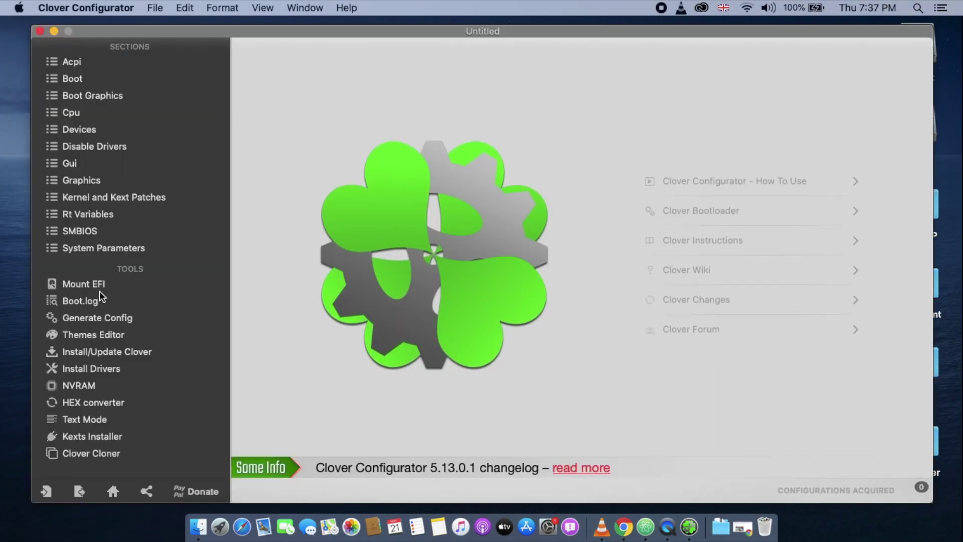
{"action": "left_click", "coordinate": [92, 289]}
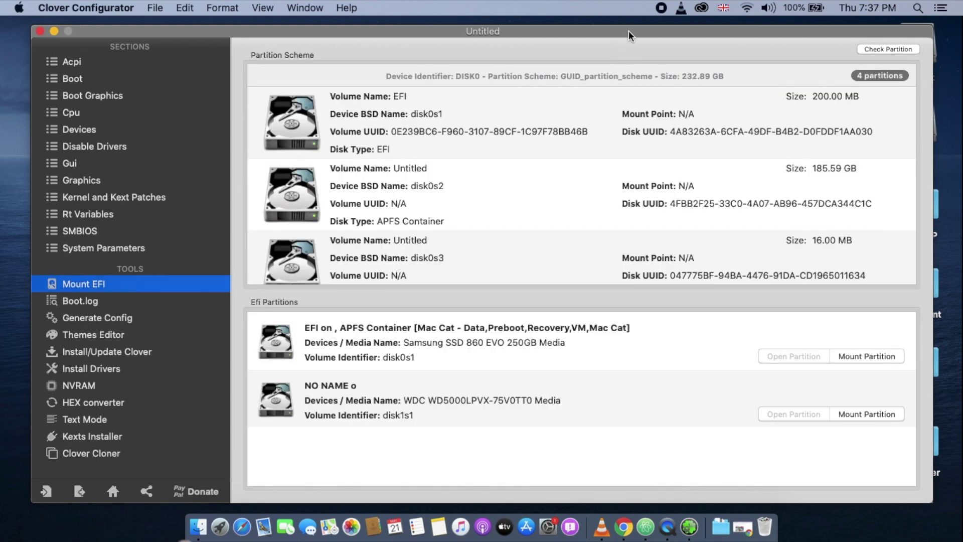
{"action": "left_click_drag", "start_coordinate": [631, 36], "coordinate": [631, 27]}
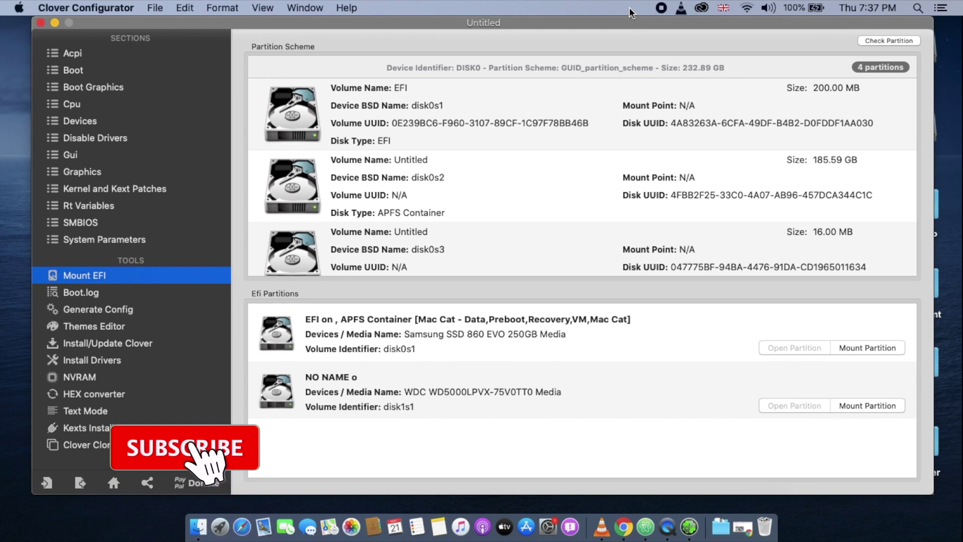
{"action": "left_click", "coordinate": [859, 345]}
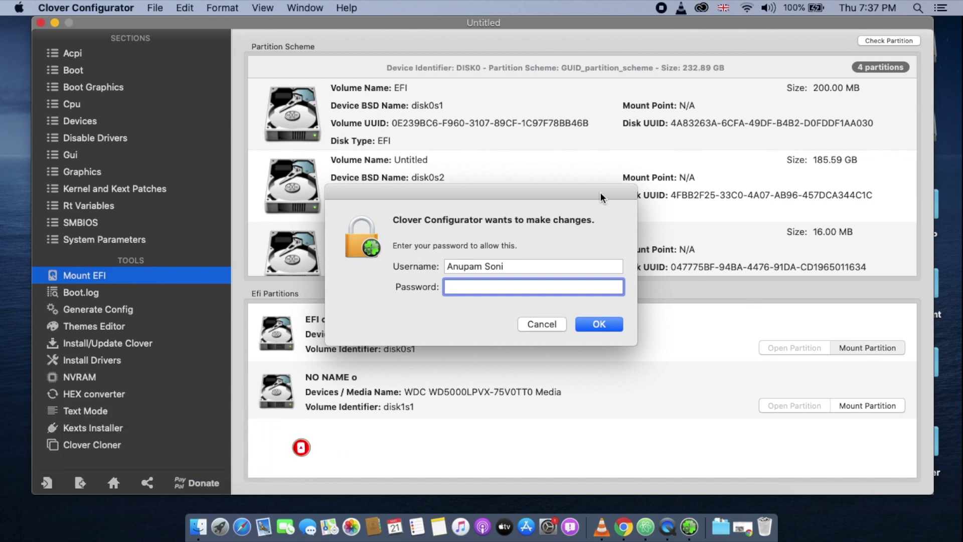
{"action": "left_click_drag", "start_coordinate": [599, 193], "coordinate": [456, 125]}
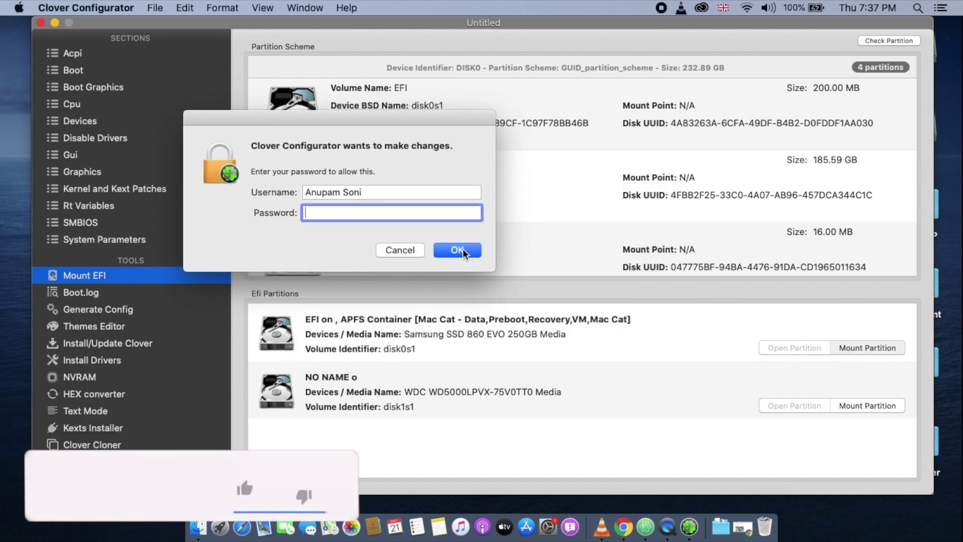
{"action": "left_click", "coordinate": [399, 251]}
{"action": "left_click", "coordinate": [548, 326]}
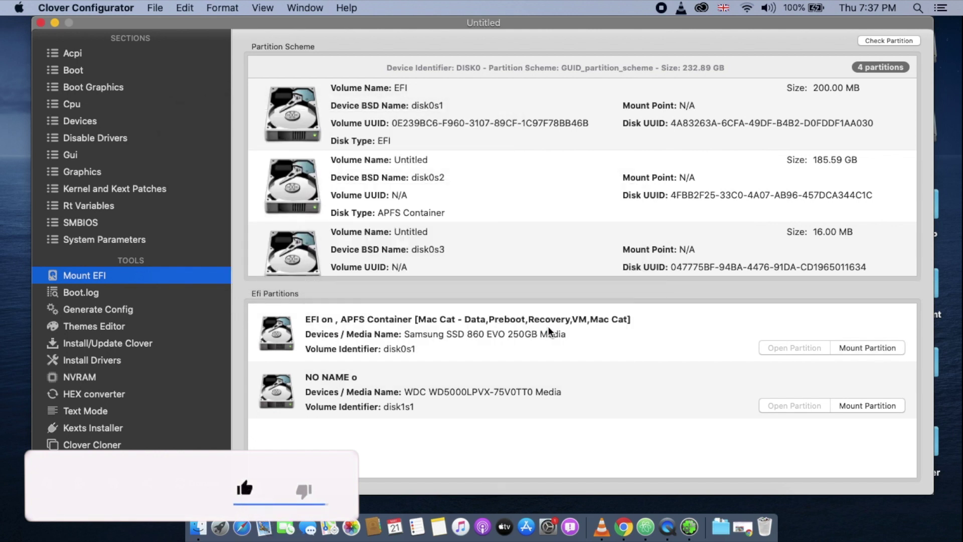
- Mount the EFI partition of the Samsung SSD 860 EVO (disk0s1), authorizing it with the account password
{"action": "left_click", "coordinate": [882, 348]}
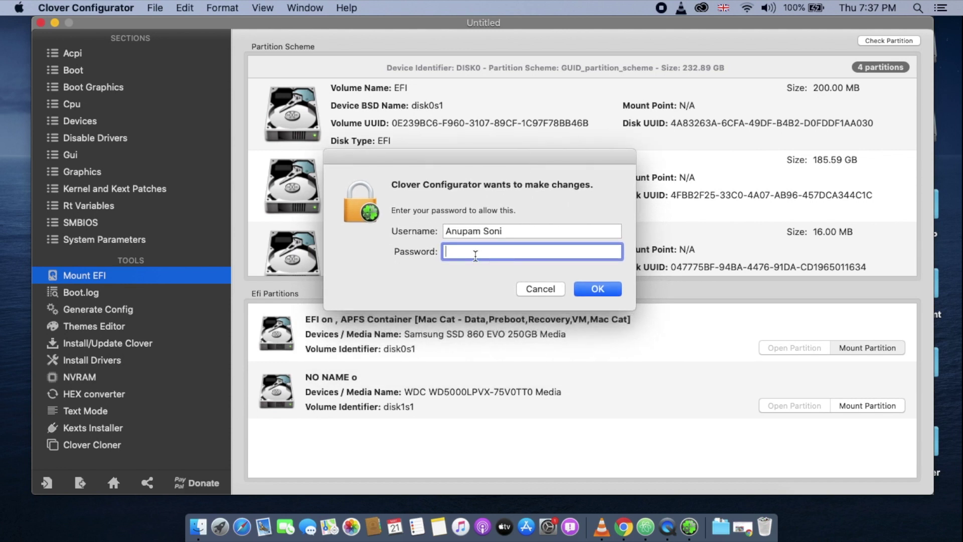
{"action": "type", "text": "****"}
{"action": "left_click", "coordinate": [597, 290]}
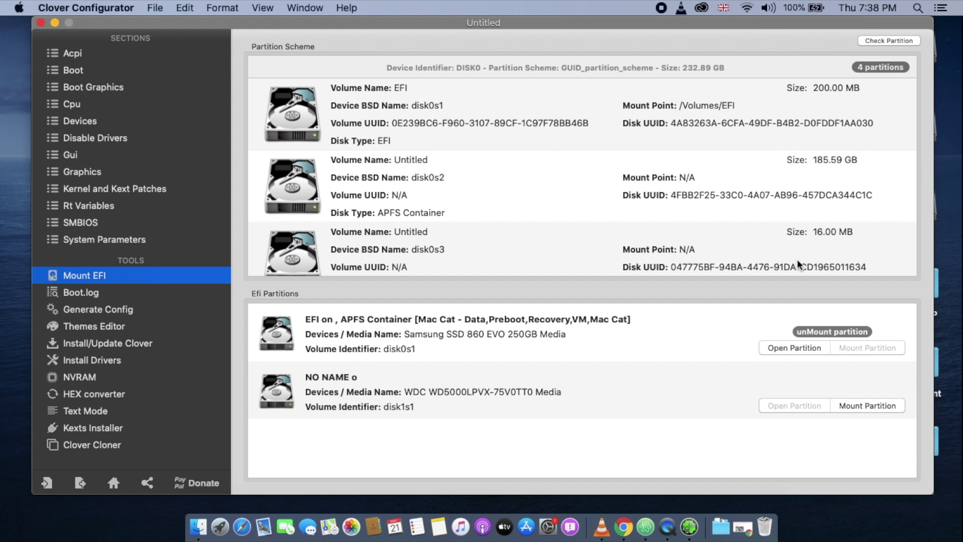
- Open the mounted EFI partition and go to its EFI/CLOVER/kexts/Other folder
{"action": "left_click", "coordinate": [787, 349]}
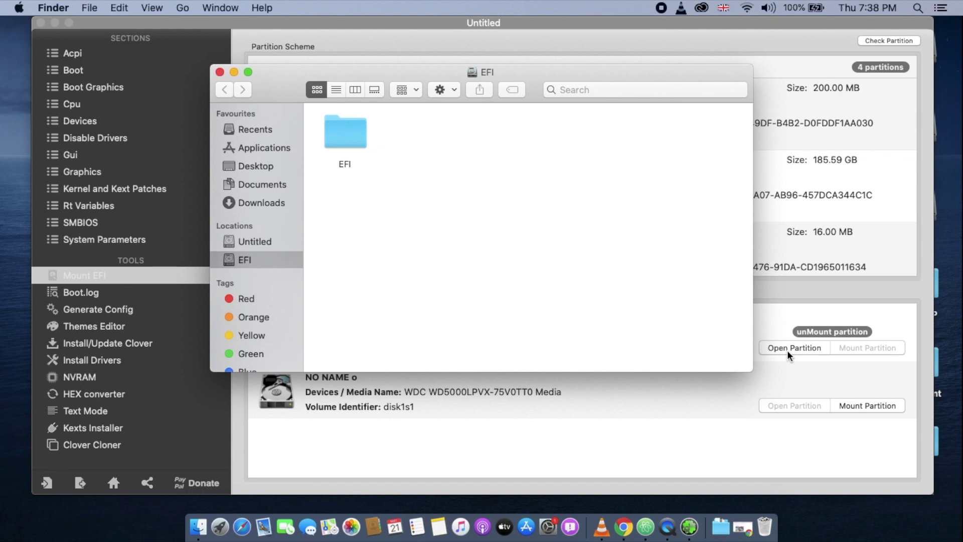
{"action": "left_click_drag", "start_coordinate": [630, 83], "coordinate": [619, 34]}
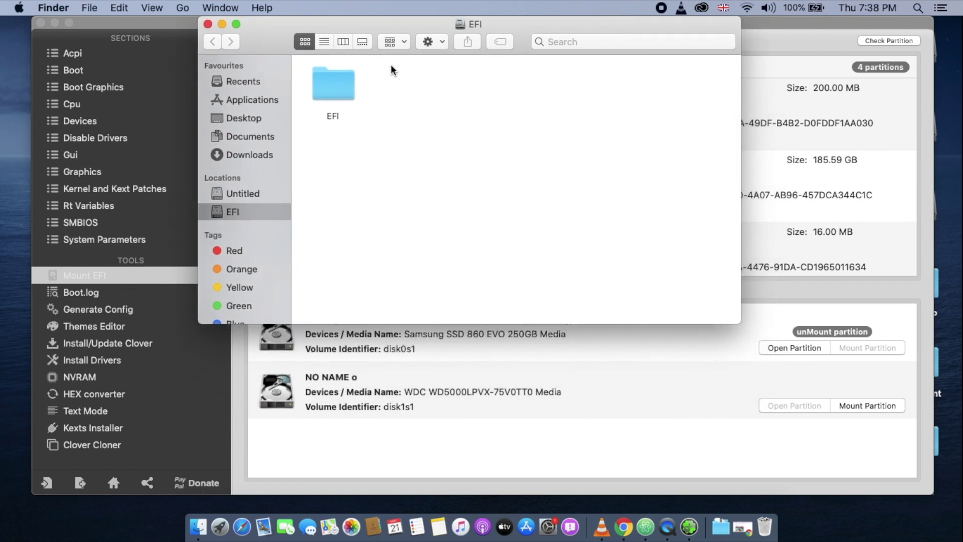
{"action": "double_click", "coordinate": [316, 95]}
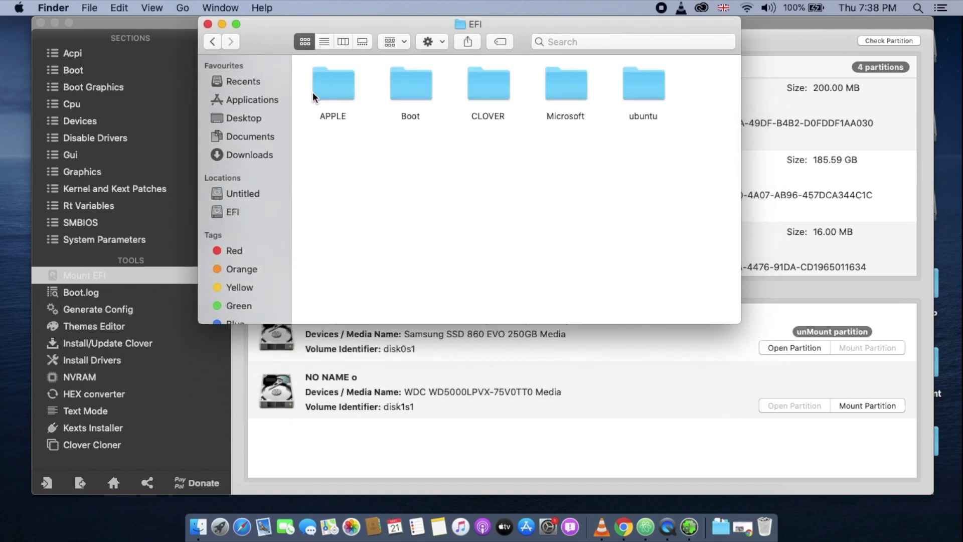
{"action": "left_click", "coordinate": [213, 44]}
{"action": "double_click", "coordinate": [351, 97]}
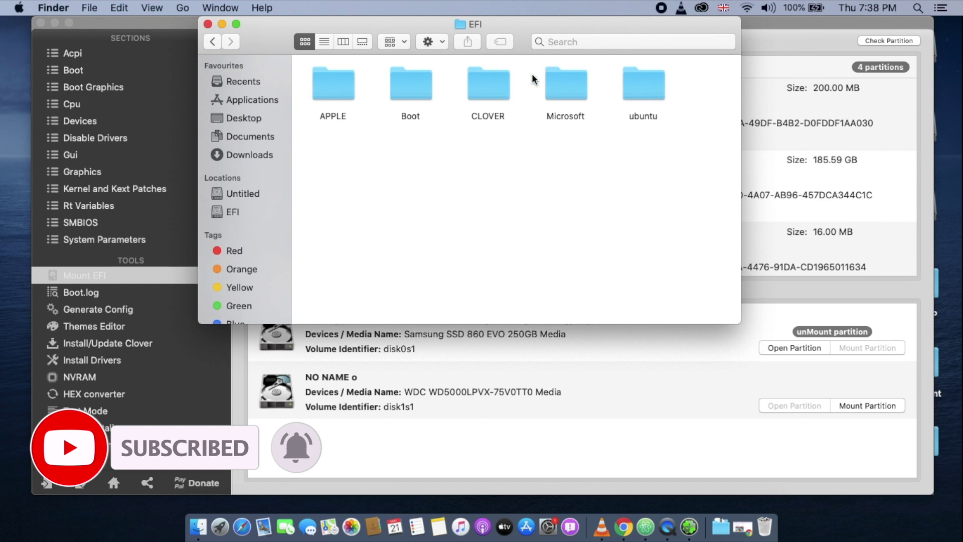
{"action": "double_click", "coordinate": [479, 91]}
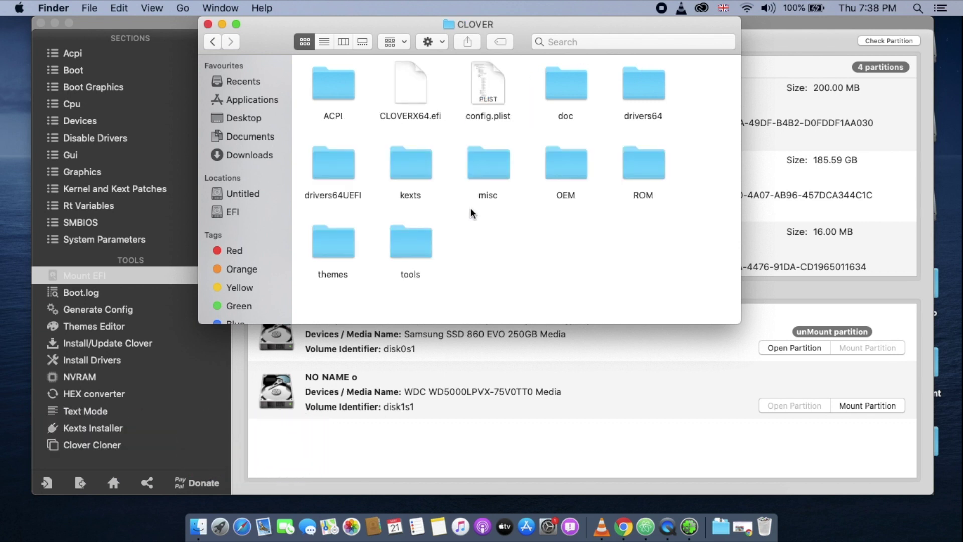
{"action": "double_click", "coordinate": [414, 176]}
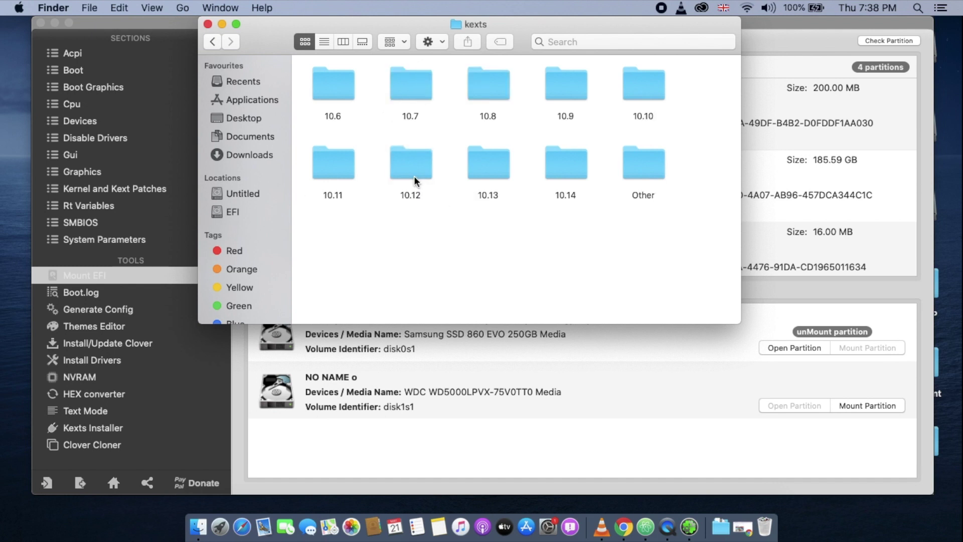
{"action": "double_click", "coordinate": [647, 161]}
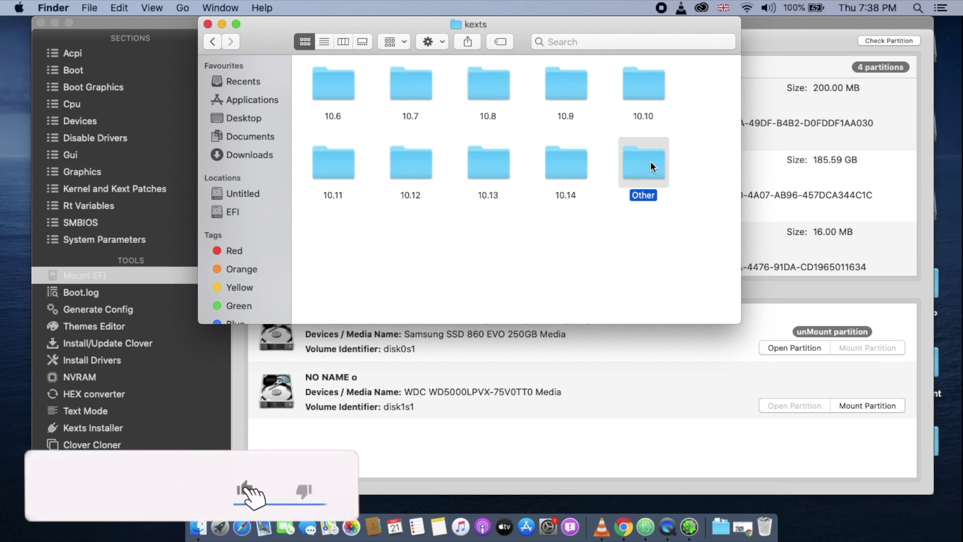
- Examine the kexts in the Other folder, including ApplePS2SmartTouchPad.kext and AtherosE2200Ethernet.kext, and close the folder window
{"action": "scroll", "coordinate": [650, 161], "scroll_direction": "down", "scroll_amount": 3}
{"action": "scroll", "coordinate": [650, 161], "scroll_direction": "up", "scroll_amount": 3}
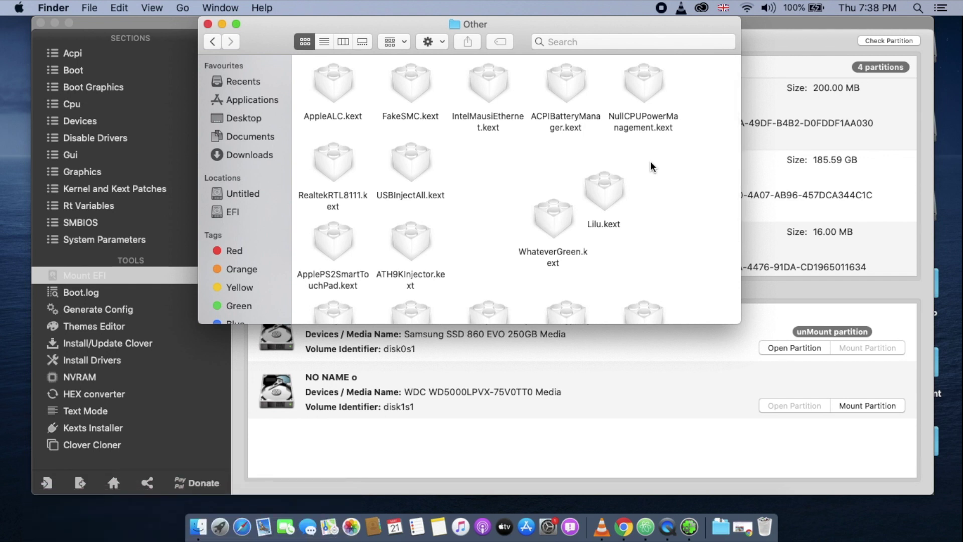
{"action": "scroll", "coordinate": [650, 161], "scroll_direction": "down", "scroll_amount": 3}
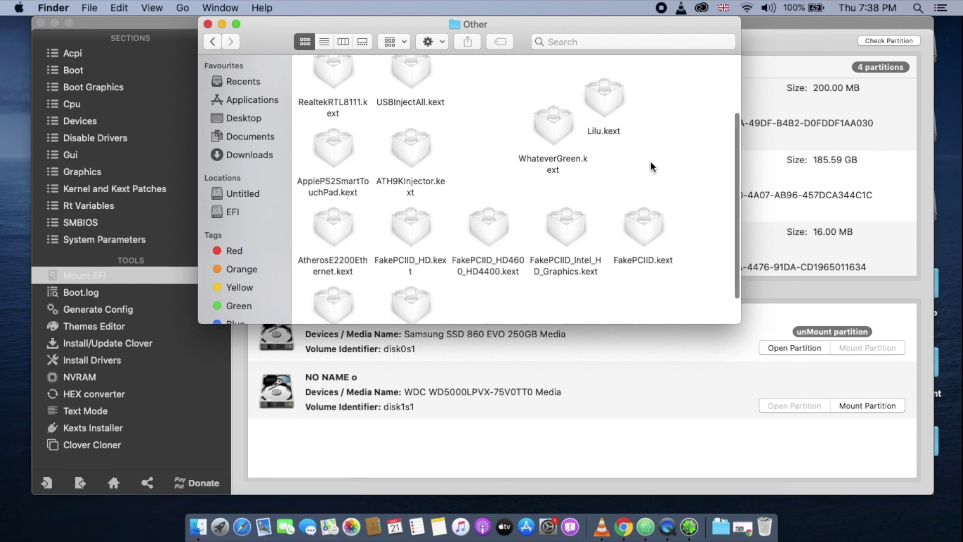
{"action": "scroll", "coordinate": [650, 161], "scroll_direction": "down", "scroll_amount": 2}
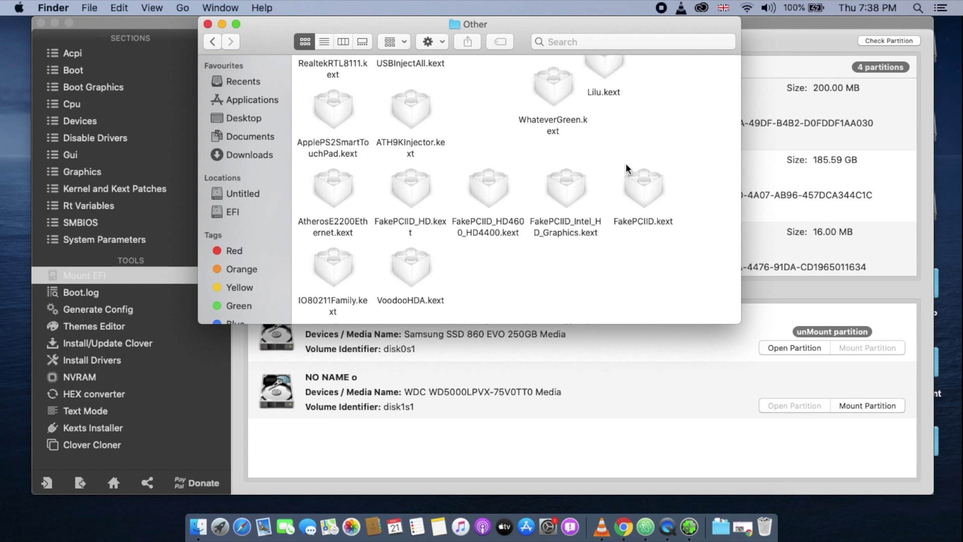
{"action": "scroll", "coordinate": [613, 152], "scroll_direction": "up", "scroll_amount": 4}
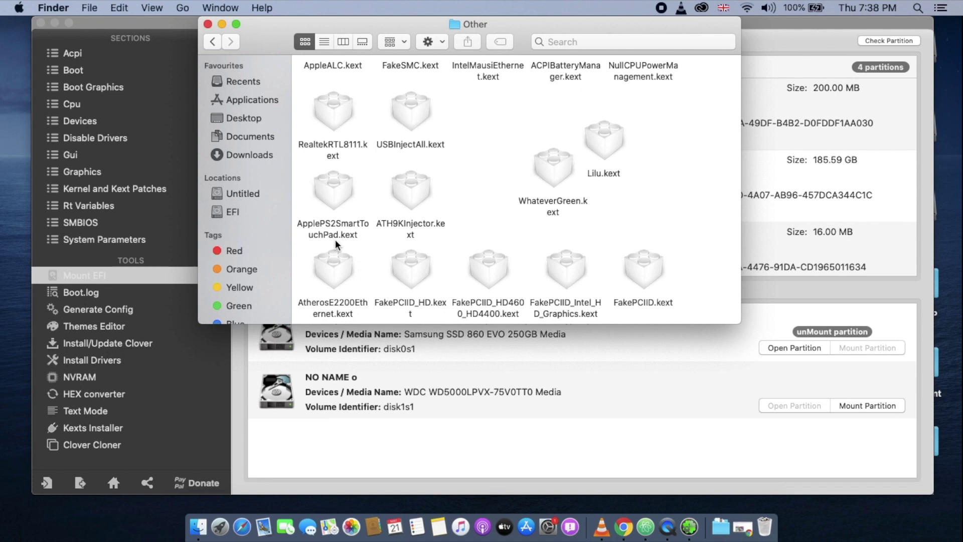
{"action": "left_click", "coordinate": [329, 178]}
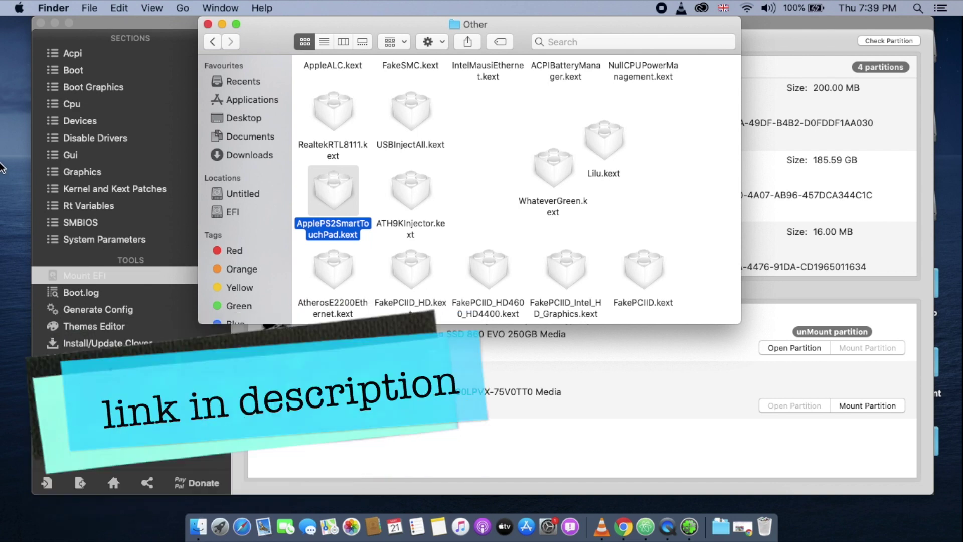
{"action": "right_click", "coordinate": [9, 161]}
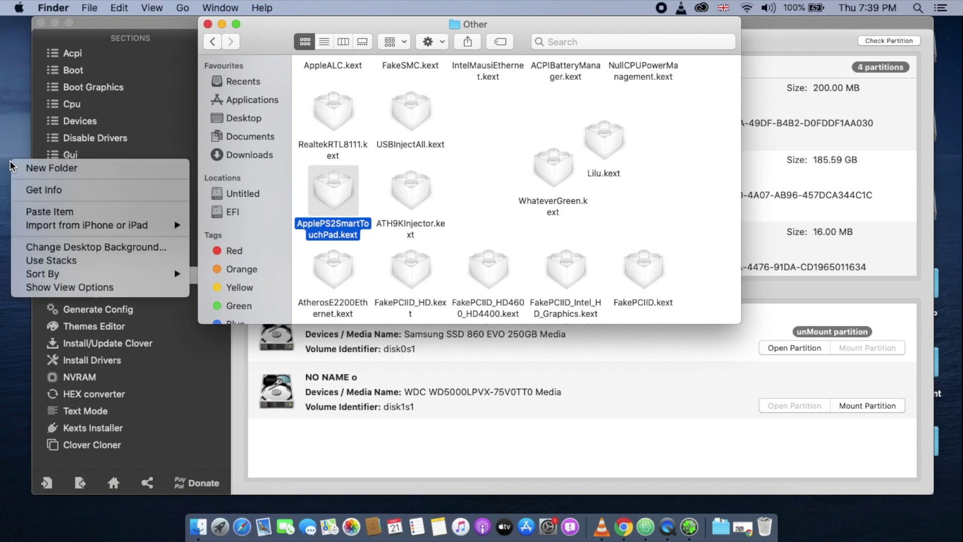
{"action": "left_click", "coordinate": [9, 162]}
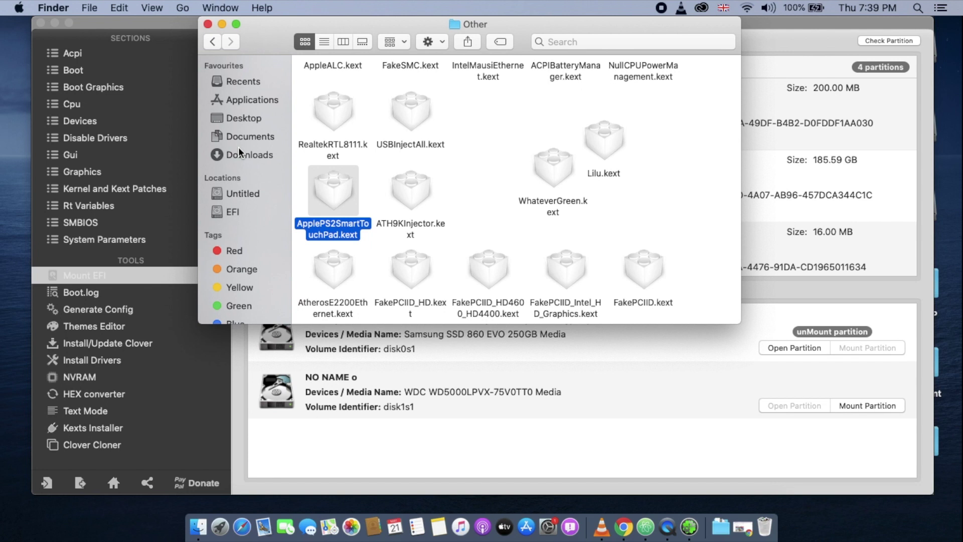
{"action": "left_click", "coordinate": [467, 209]}
{"action": "scroll", "coordinate": [468, 210], "scroll_direction": "down", "scroll_amount": 3}
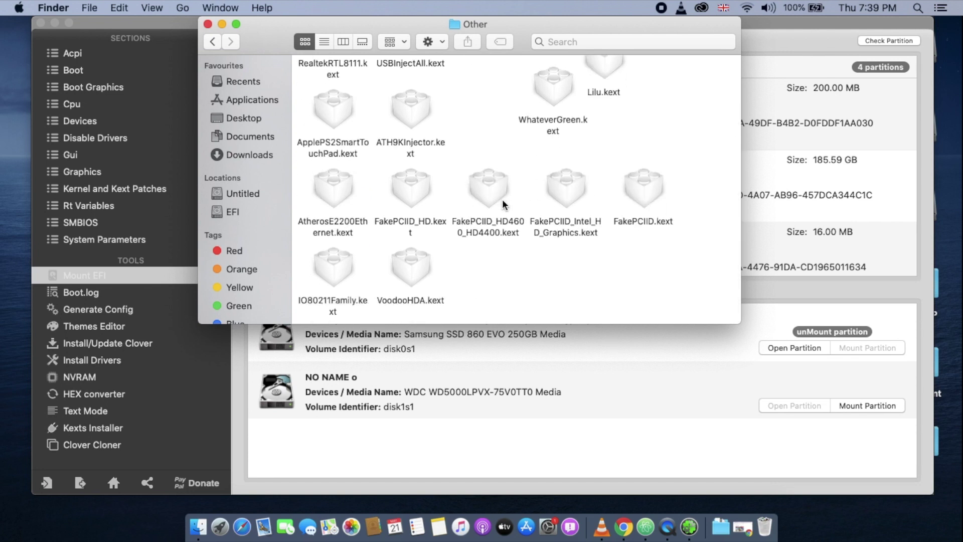
{"action": "left_click", "coordinate": [335, 201]}
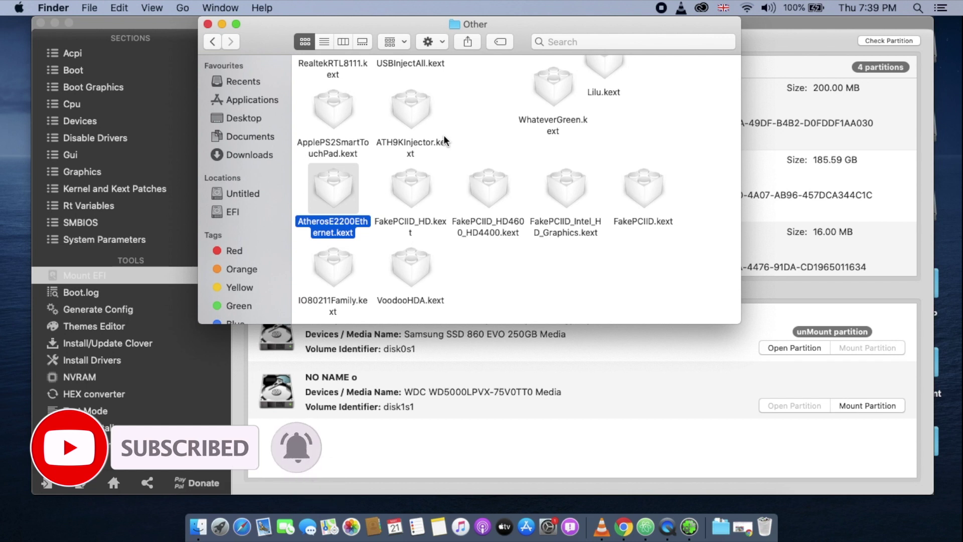
{"action": "scroll", "coordinate": [445, 141], "scroll_direction": "up", "scroll_amount": 5}
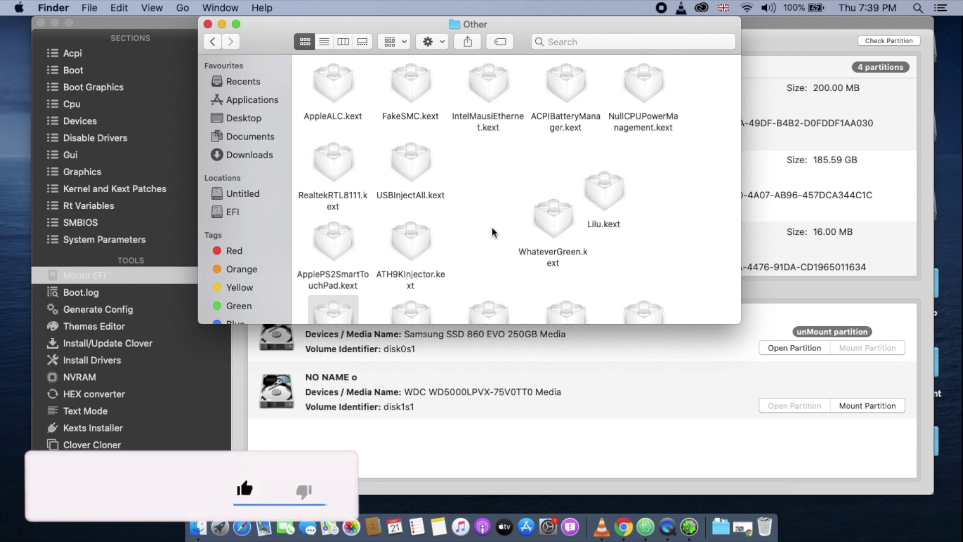
{"action": "left_click", "coordinate": [208, 24]}
- Uncover the desktop's untitled folder, open its ARKEXT subfolder and select the AR9565 folder
{"action": "left_click_drag", "start_coordinate": [232, 21], "coordinate": [259, 144]}
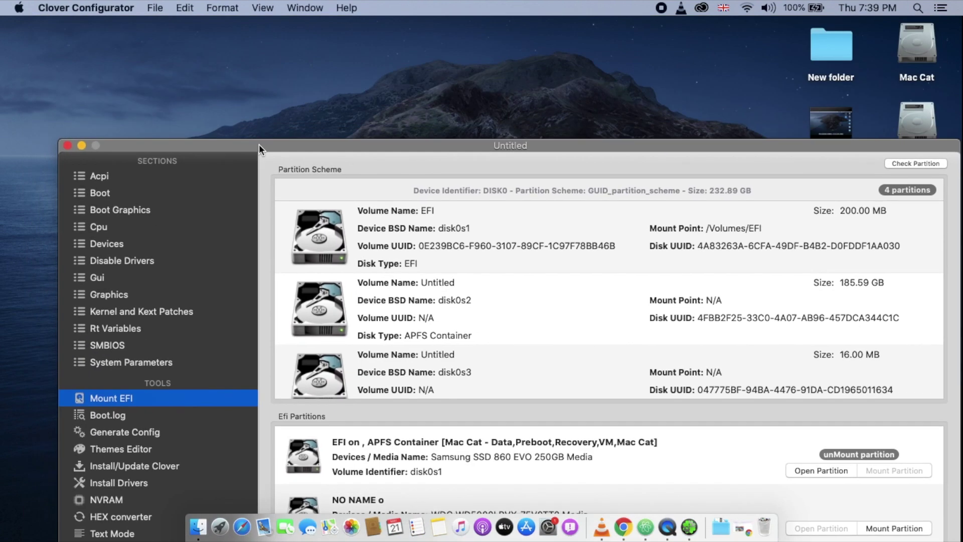
{"action": "left_click_drag", "start_coordinate": [360, 138], "coordinate": [314, 212]}
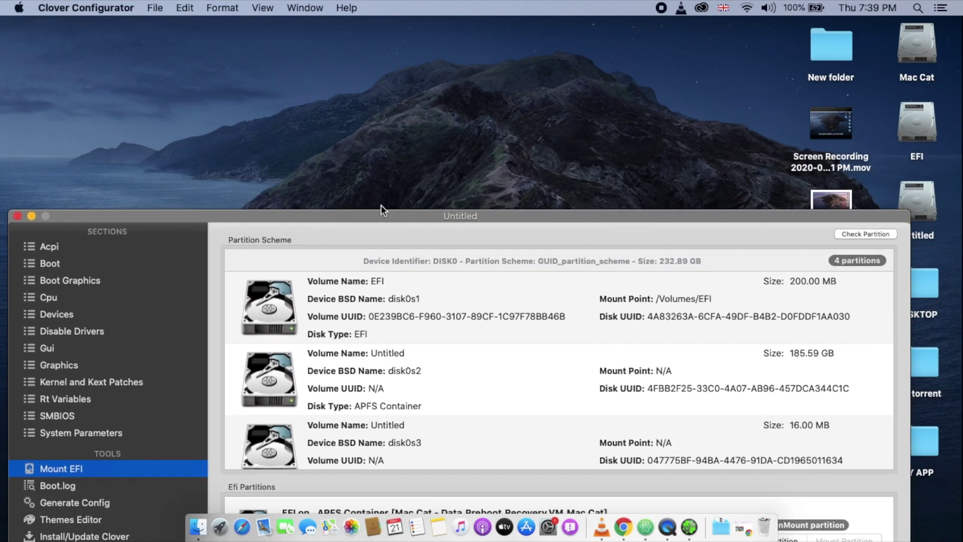
{"action": "left_click_drag", "start_coordinate": [396, 210], "coordinate": [257, 83]}
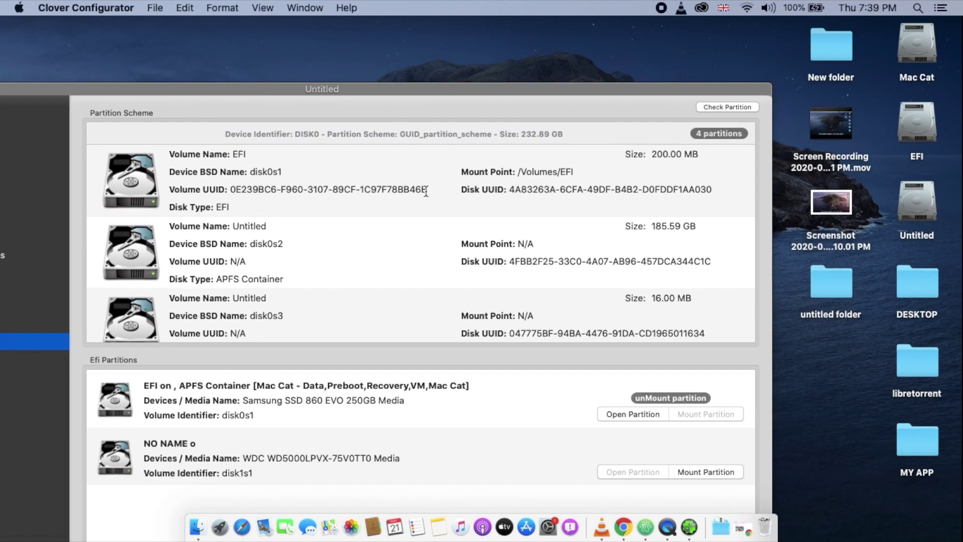
{"action": "double_click", "coordinate": [835, 280]}
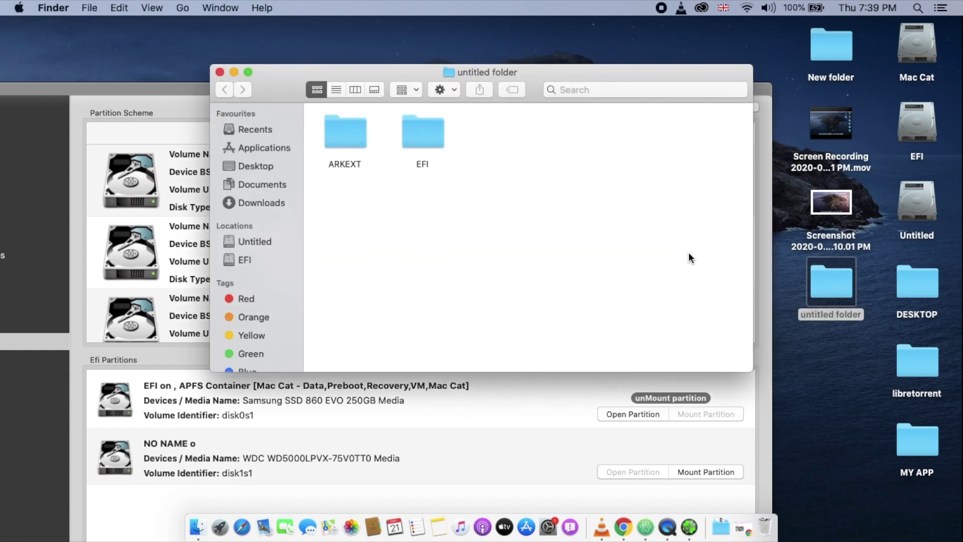
{"action": "double_click", "coordinate": [332, 141]}
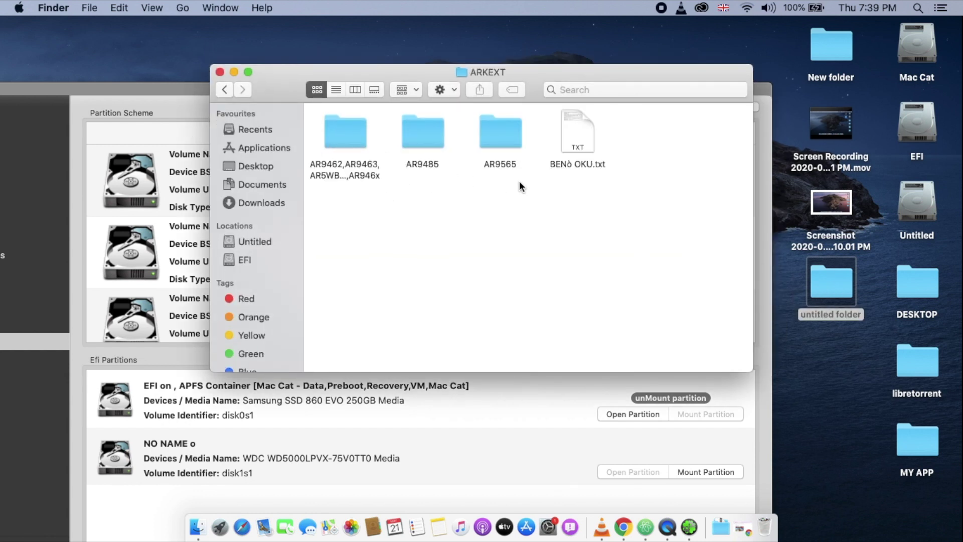
{"action": "left_click", "coordinate": [501, 146]}
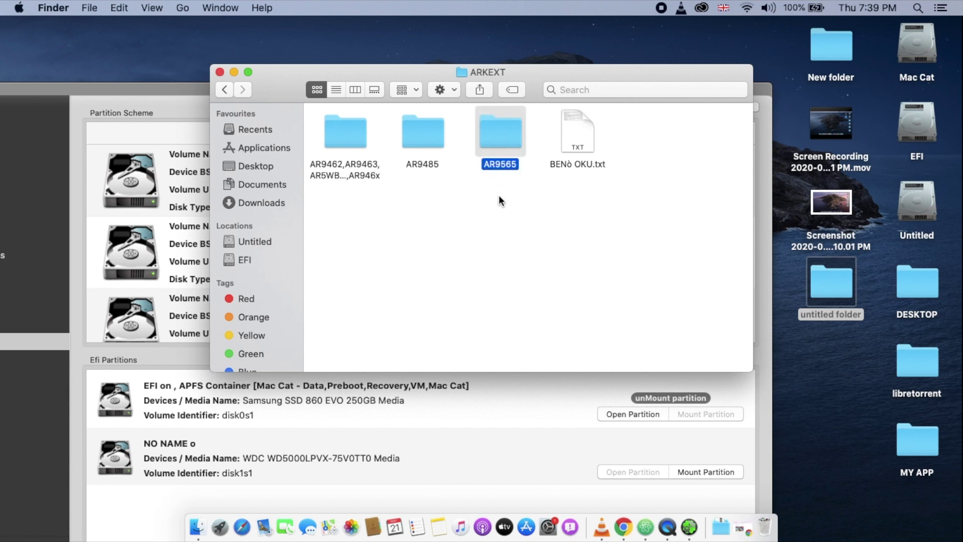
- Examine the kexts in the AR9565, AR9485 and AR9462,AR9463,AR5WB222,AR946x folders, and return to the ARKEXT folder
{"action": "double_click", "coordinate": [494, 140]}
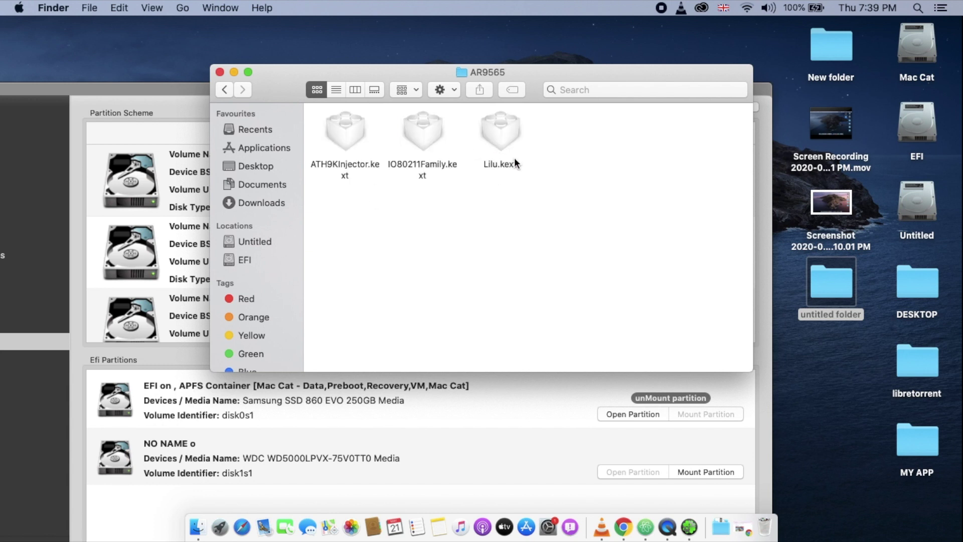
{"action": "left_click", "coordinate": [225, 90]}
{"action": "double_click", "coordinate": [401, 136]}
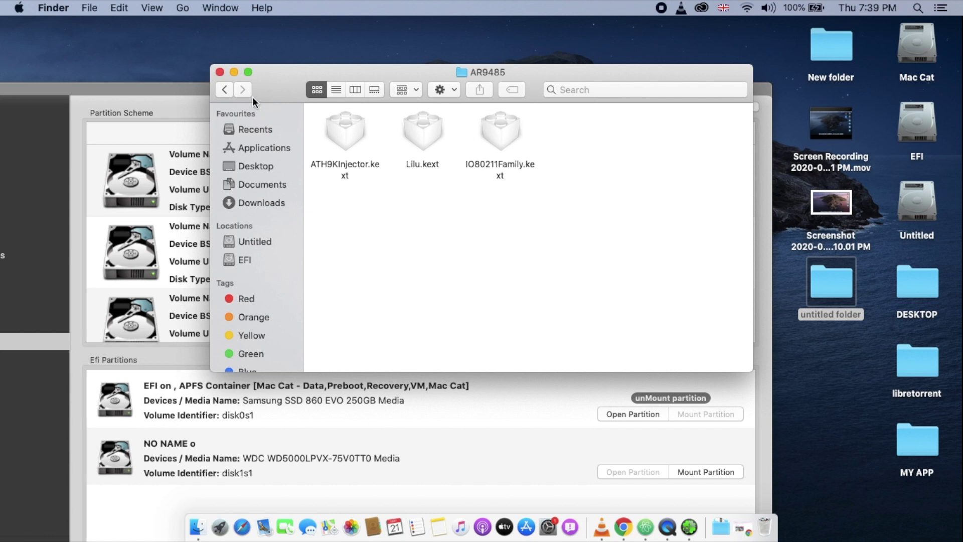
{"action": "left_click_drag", "start_coordinate": [286, 89], "coordinate": [331, 67]}
{"action": "left_click", "coordinate": [269, 67]}
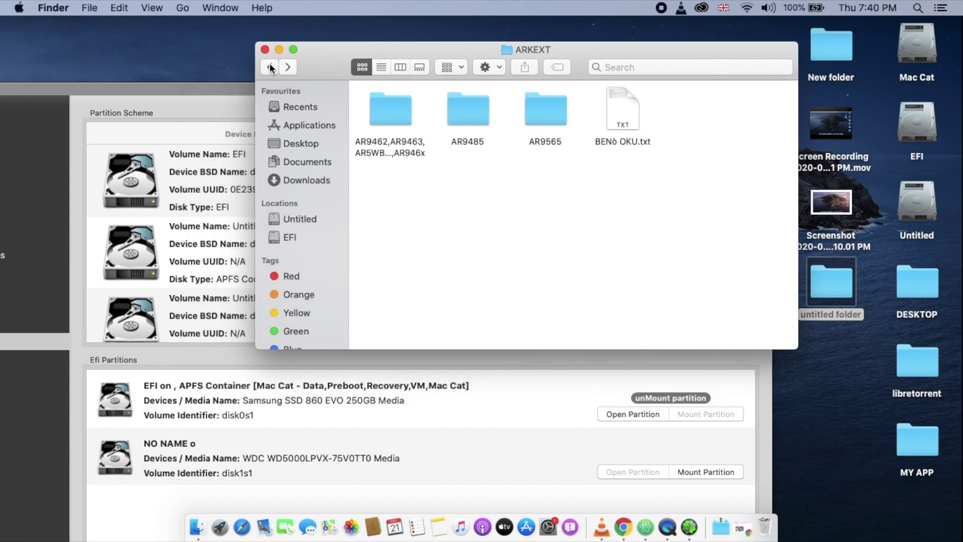
{"action": "left_click", "coordinate": [386, 102]}
{"action": "double_click", "coordinate": [386, 105]}
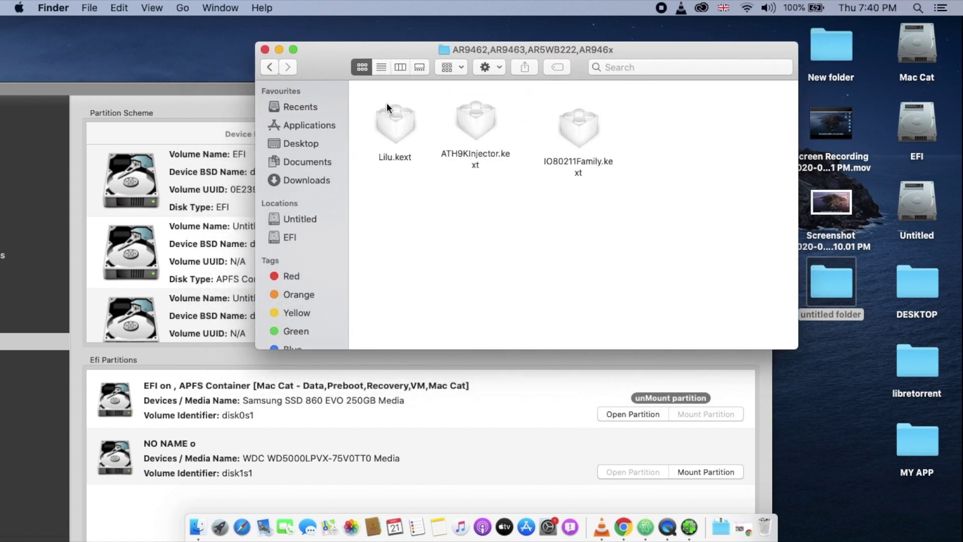
{"action": "left_click", "coordinate": [272, 68]}
- Switch to Clover Configurator, open the mounted Samsung SSD EFI partition and go to its EFI/CLOVER/kexts/Other folder
{"action": "left_click_drag", "start_coordinate": [236, 87], "coordinate": [420, 24]}
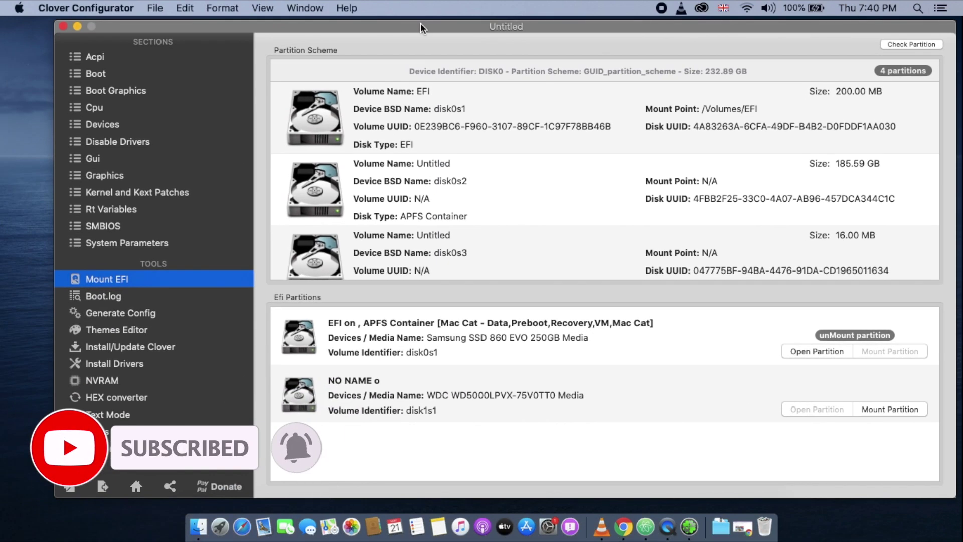
{"action": "left_click", "coordinate": [822, 352]}
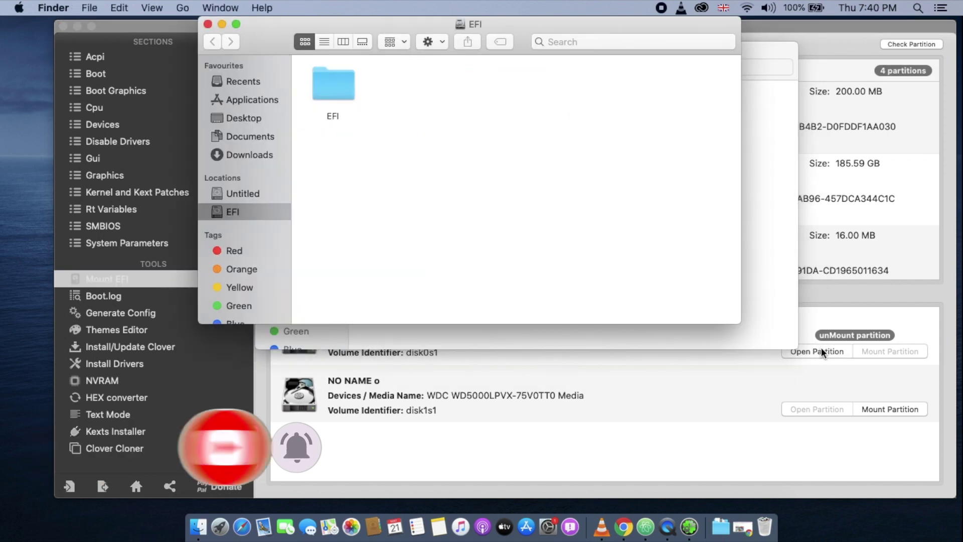
{"action": "double_click", "coordinate": [333, 85]}
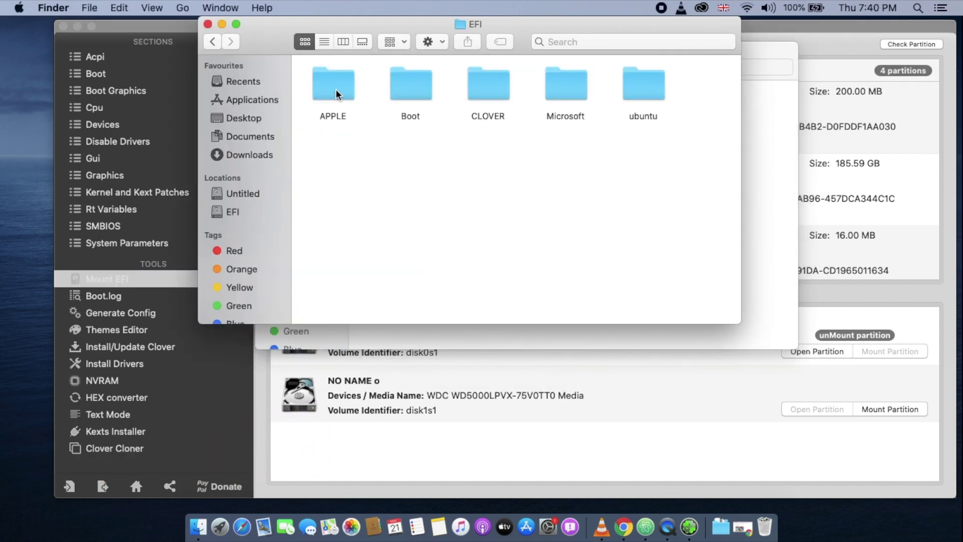
{"action": "double_click", "coordinate": [487, 85]}
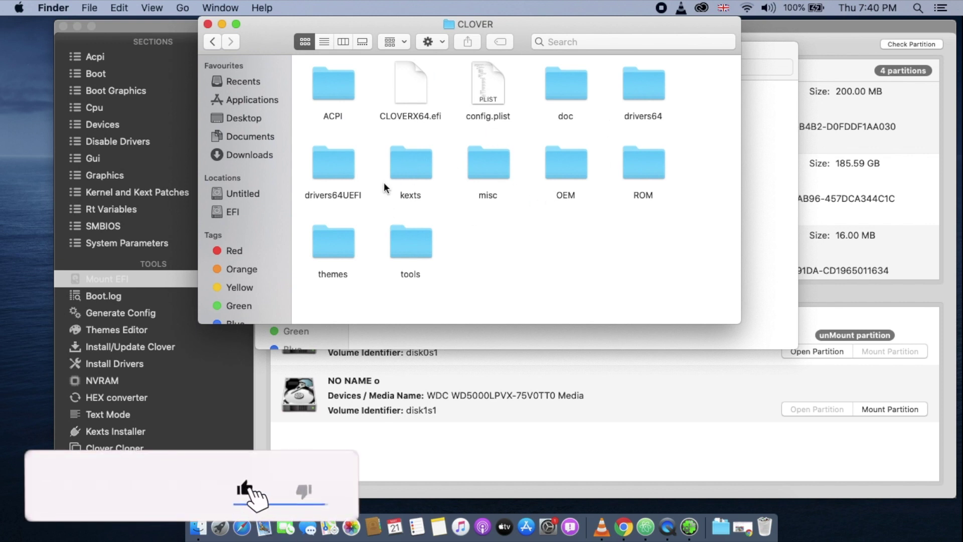
{"action": "double_click", "coordinate": [398, 167]}
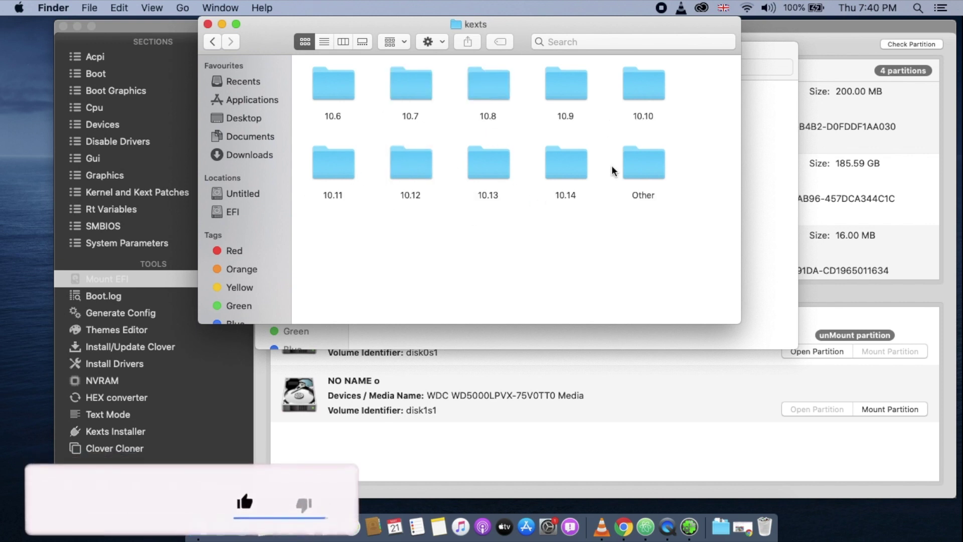
{"action": "left_click", "coordinate": [630, 171]}
{"action": "double_click", "coordinate": [630, 167]}
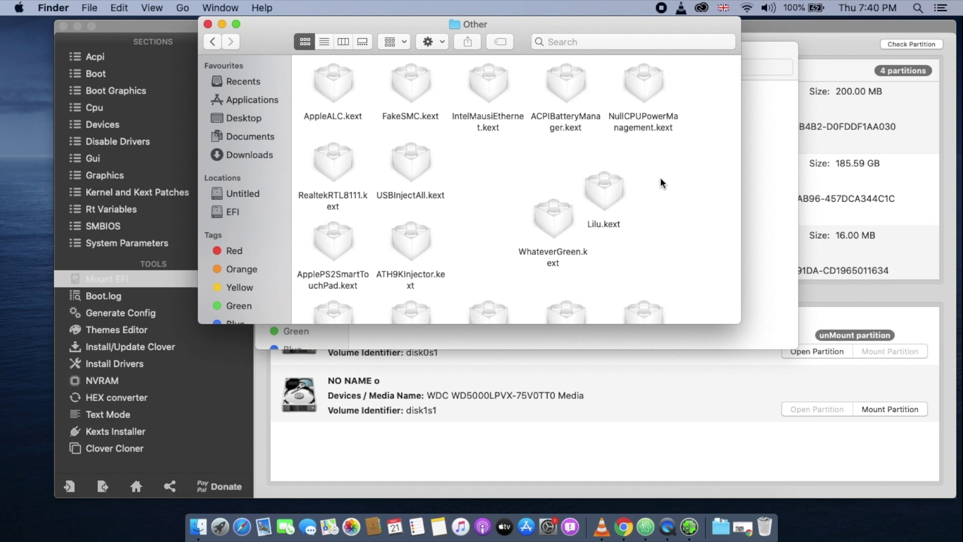
- Place the ARKEXT and Other windows side by side, and select ATH9KInjector.kext, IO80211Family.kext and Lilu.kext in the AR9565 folder
{"action": "left_click_drag", "start_coordinate": [777, 46], "coordinate": [961, 188]}
{"action": "left_click_drag", "start_coordinate": [700, 26], "coordinate": [418, 125]}
{"action": "left_click", "coordinate": [728, 264]}
{"action": "double_click", "coordinate": [727, 264]}
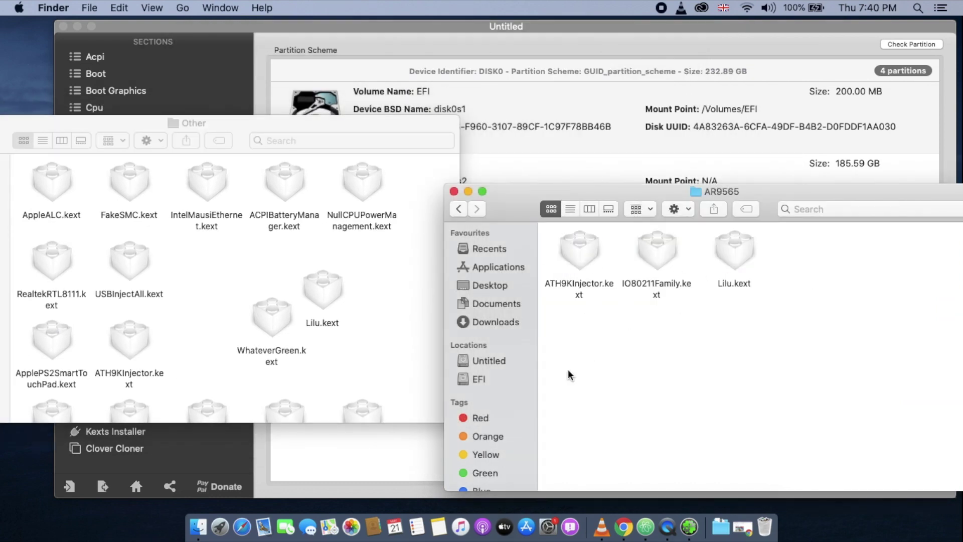
{"action": "left_click_drag", "start_coordinate": [568, 374], "coordinate": [808, 254]}
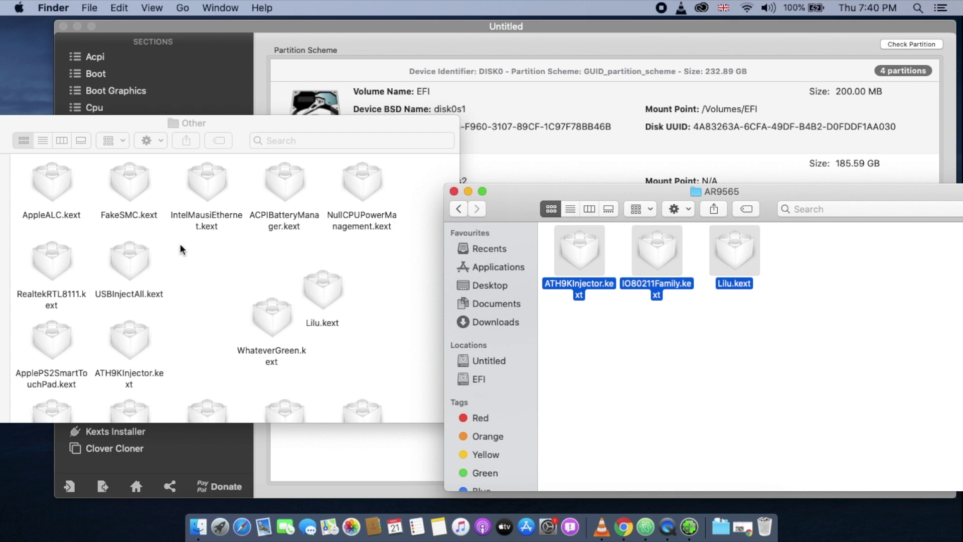
- Close the Other and AR9565 folder windows and the Clover Configurator window
{"action": "left_click_drag", "start_coordinate": [345, 125], "coordinate": [735, 59]}
{"action": "left_click", "coordinate": [316, 56]}
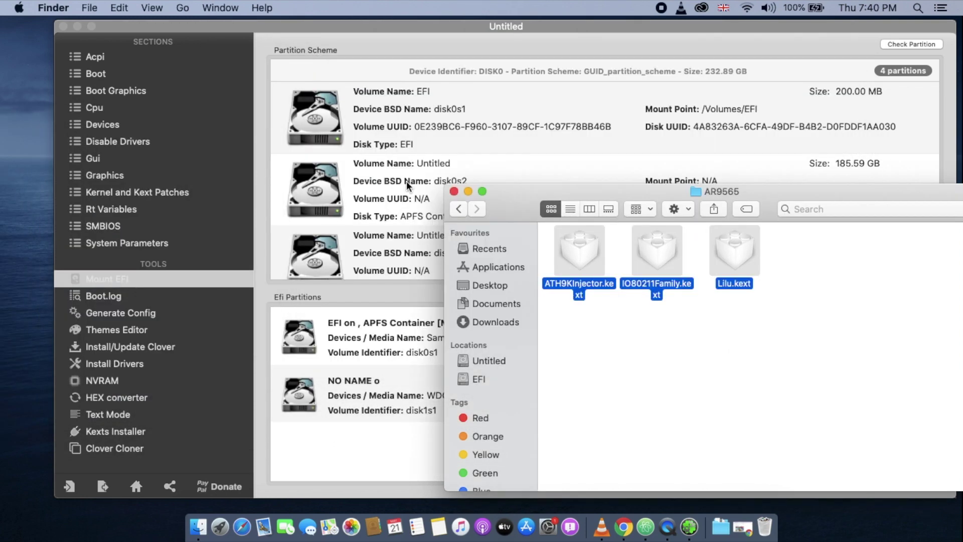
{"action": "left_click", "coordinate": [453, 191]}
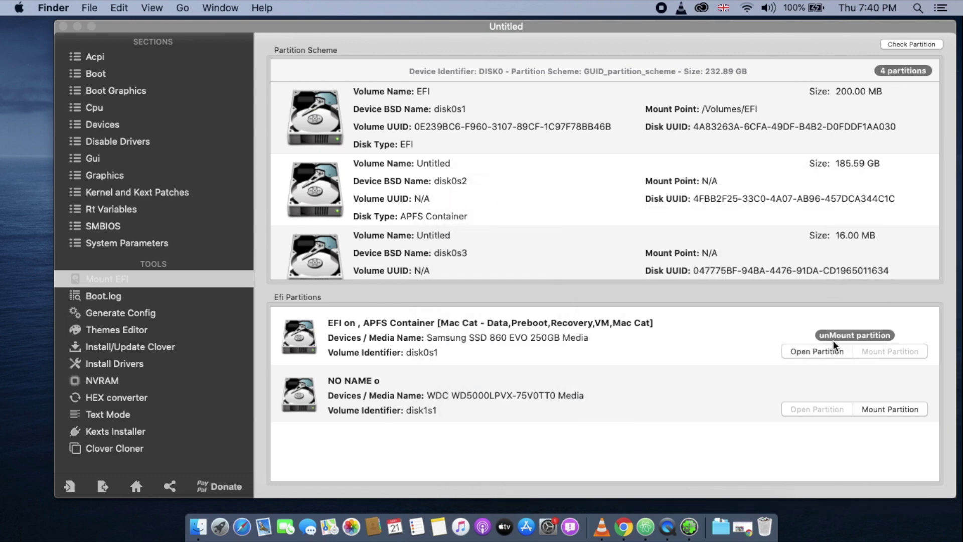
{"action": "left_click", "coordinate": [63, 26]}
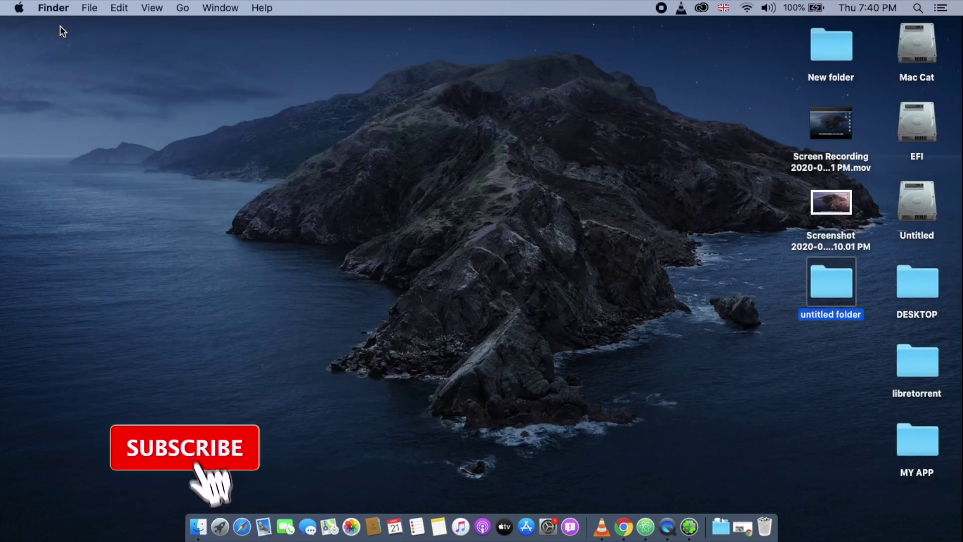
{"action": "left_click", "coordinate": [19, 7]}
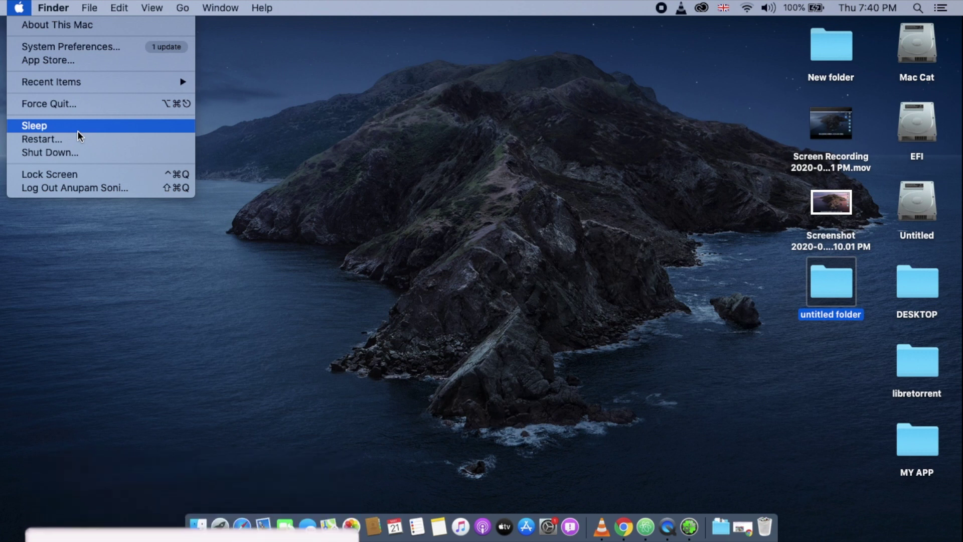
{"action": "left_click", "coordinate": [637, 4]}
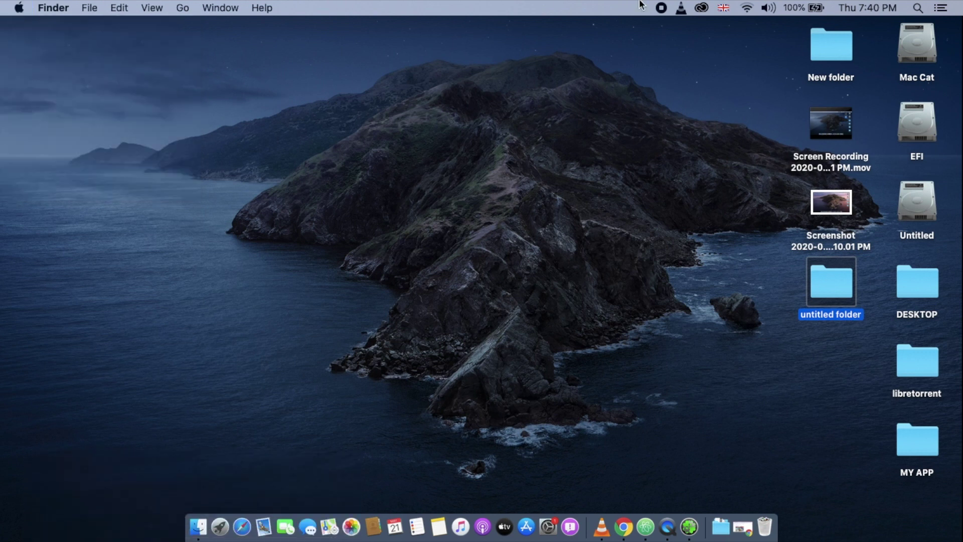